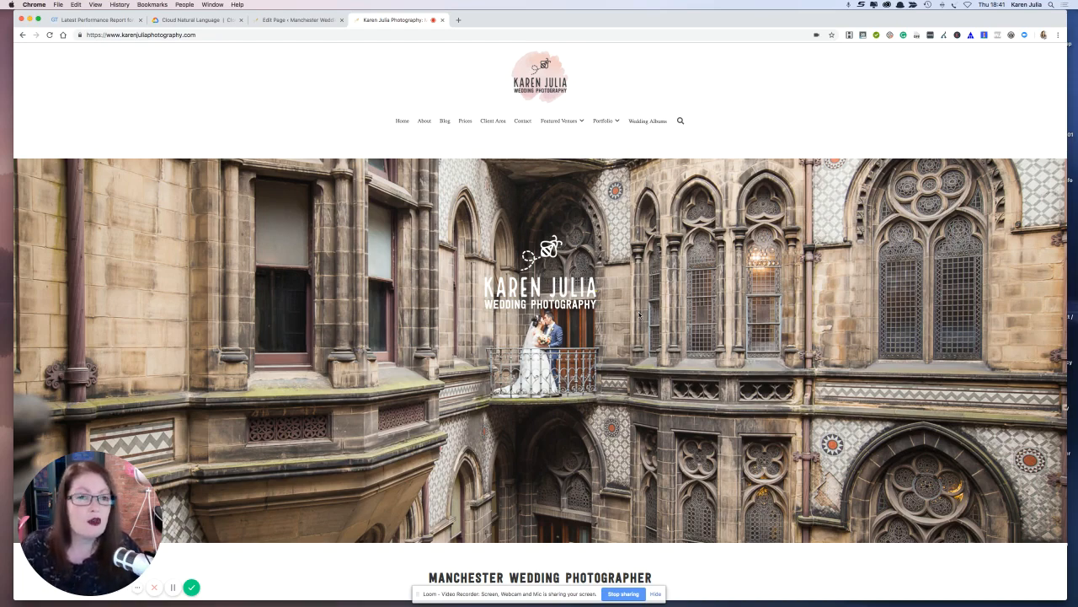
Search the web for "chrome extension webstore" in a new tab and open the Chrome Web Store's Extensions page.
left_click(459, 21)
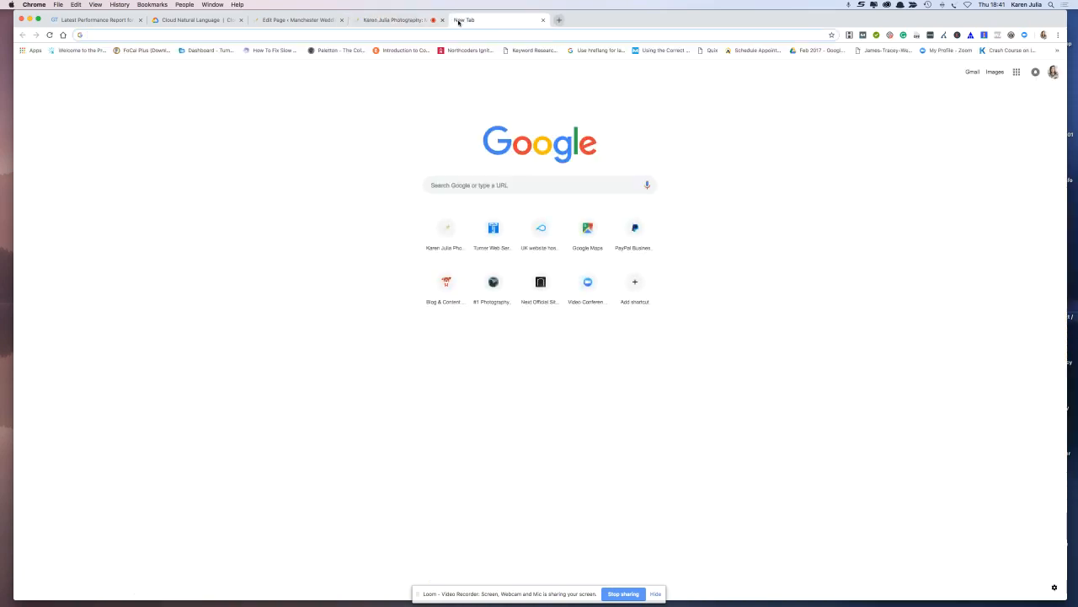
type("c")
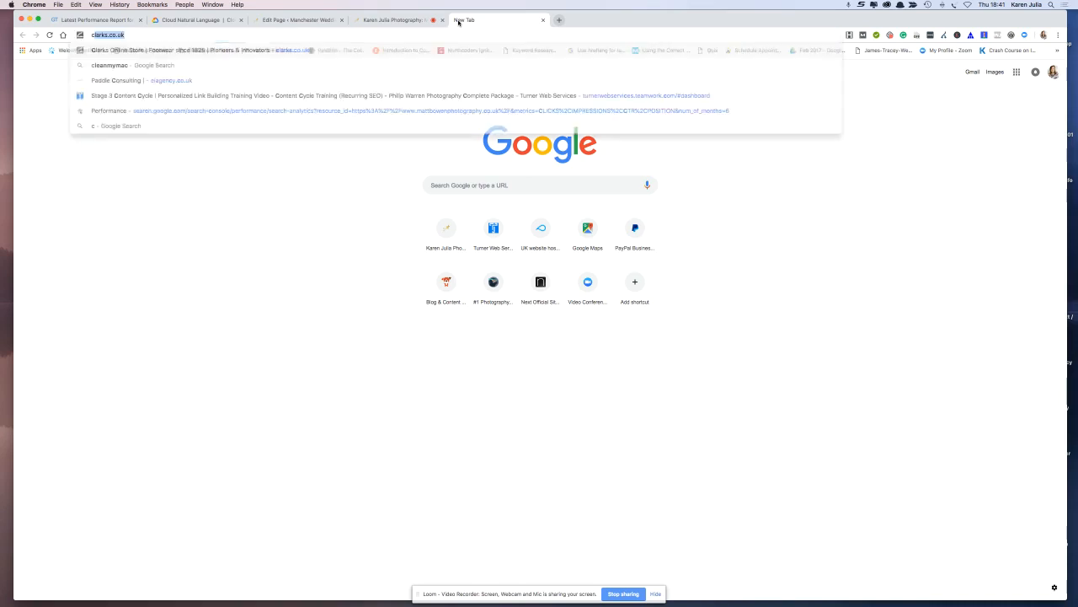
type("hrome ext")
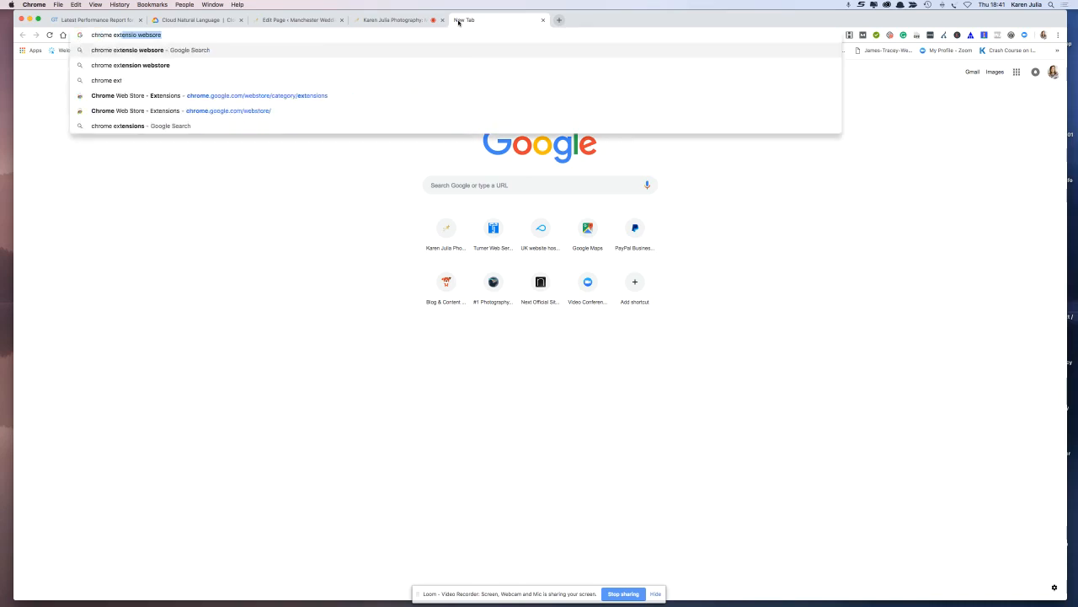
type("ension w")
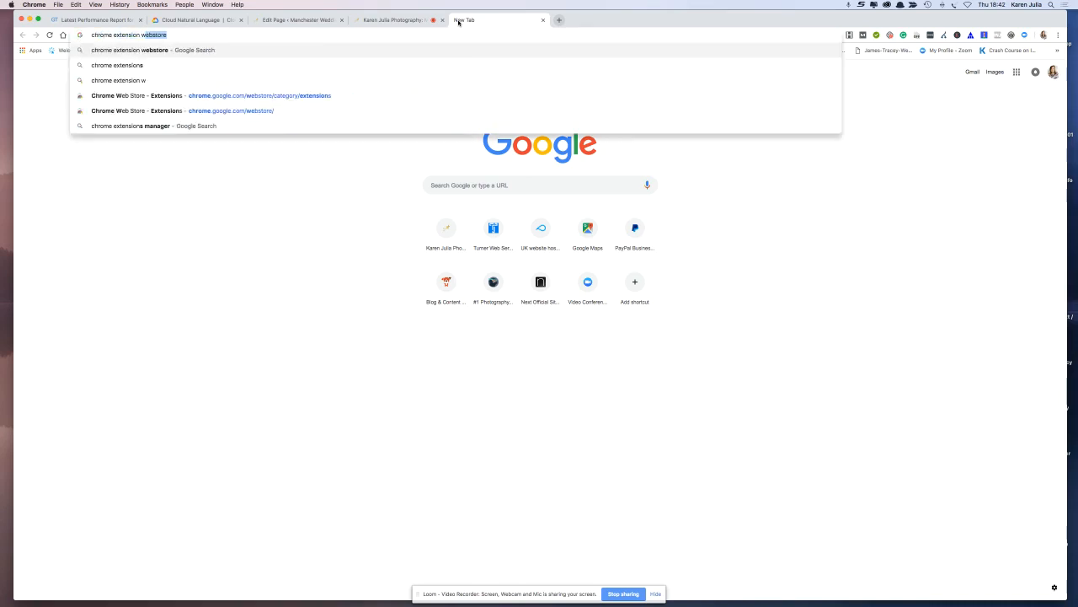
type("ebstore")
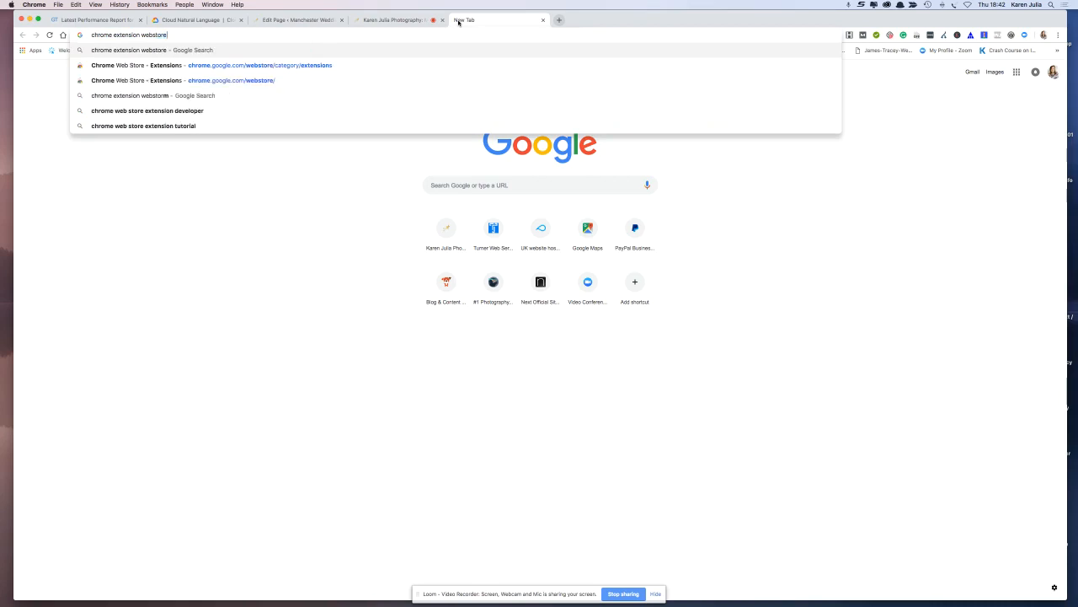
key("Return")
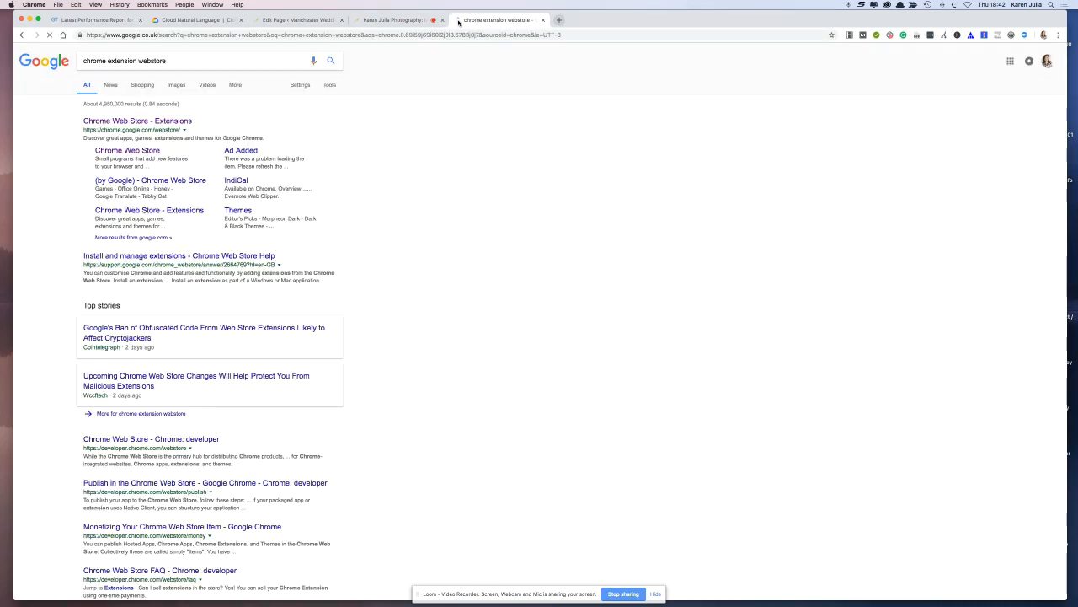
left_click(121, 126)
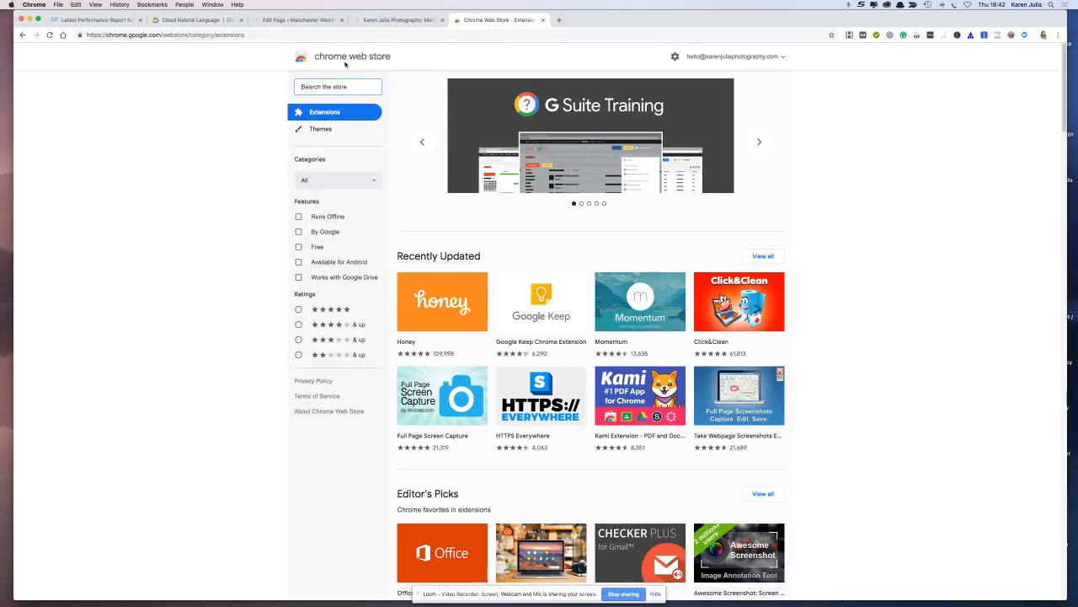
Search the Chrome Web Store for "keywords" and view the installed Keywords Everywhere extension's options.
left_click(332, 87)
type("k")
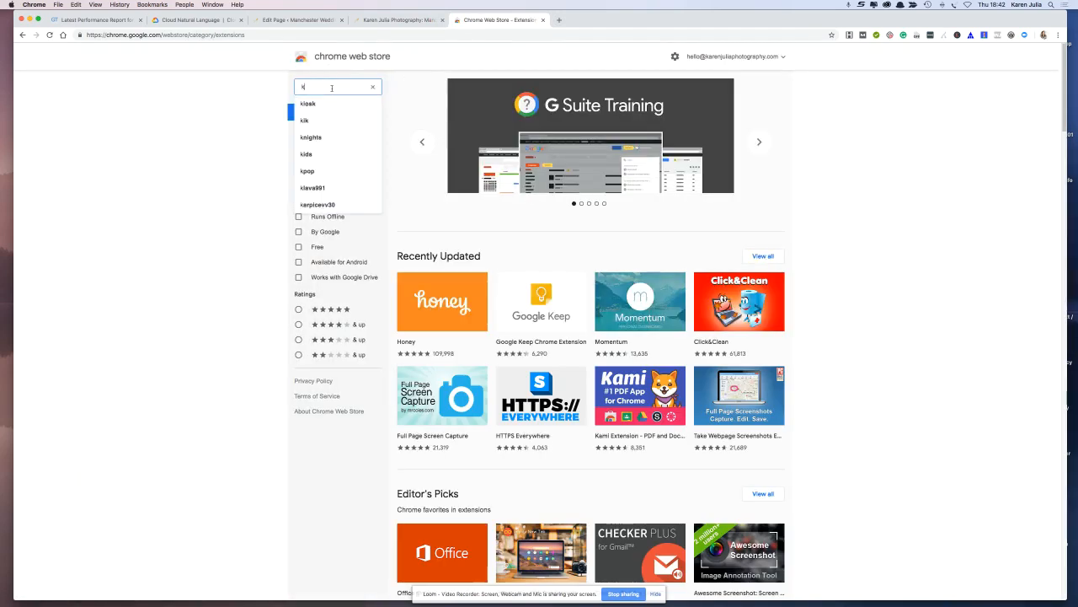
type("eywords")
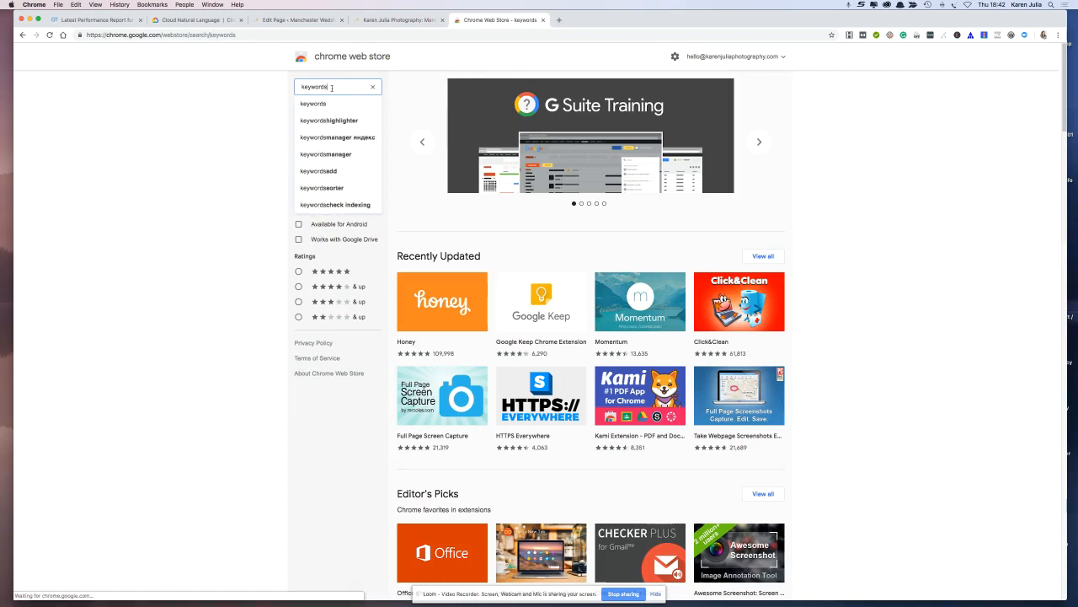
key("Return")
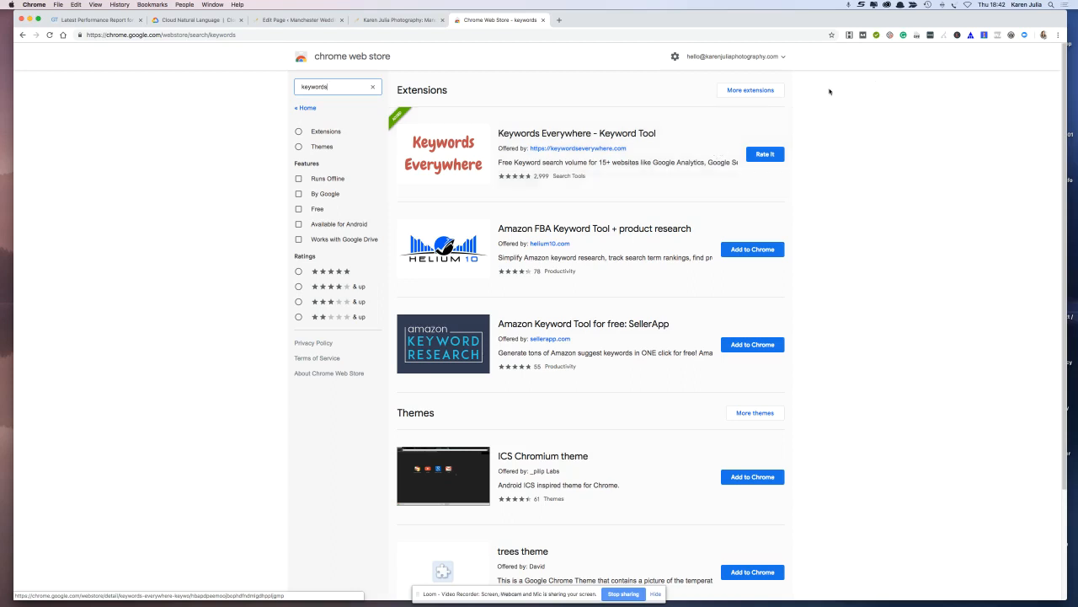
left_click(957, 35)
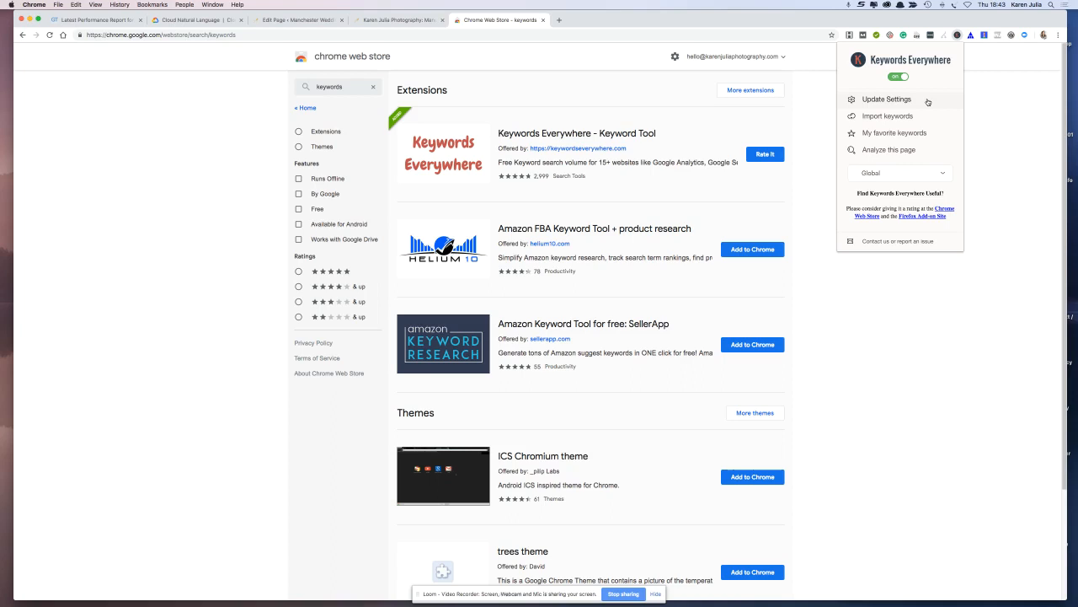
left_click(604, 22)
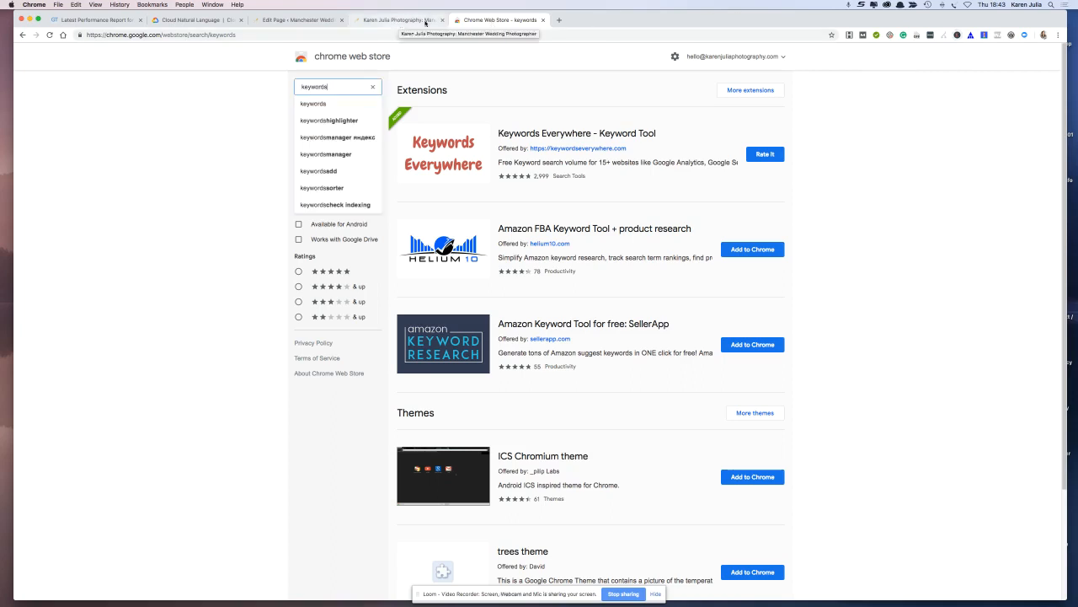
Run a Google search for "manchester wedding photographer" in a new tab.
left_click(559, 20)
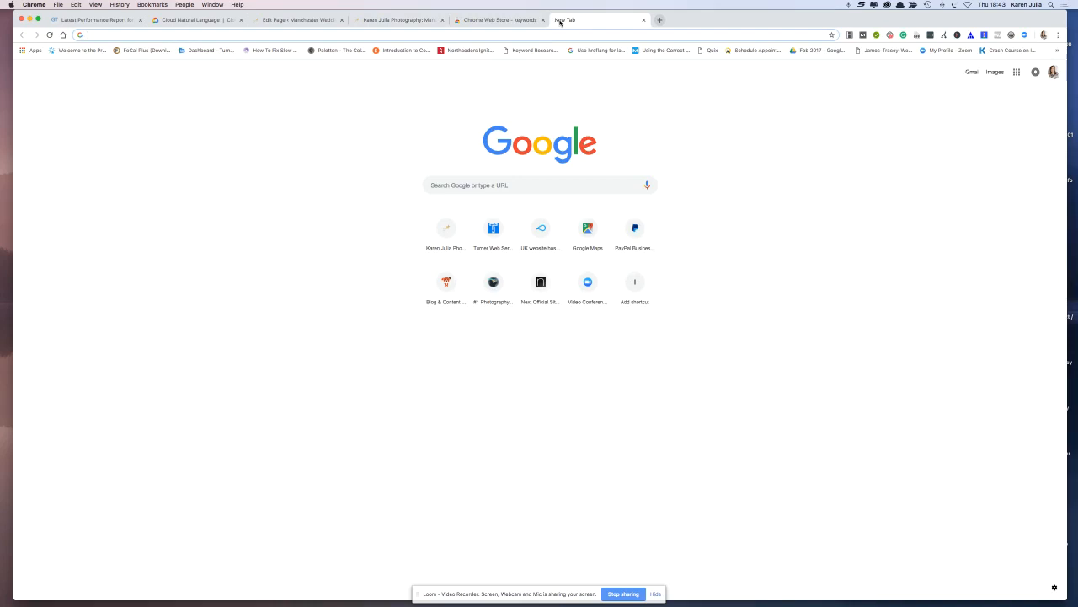
type("man")
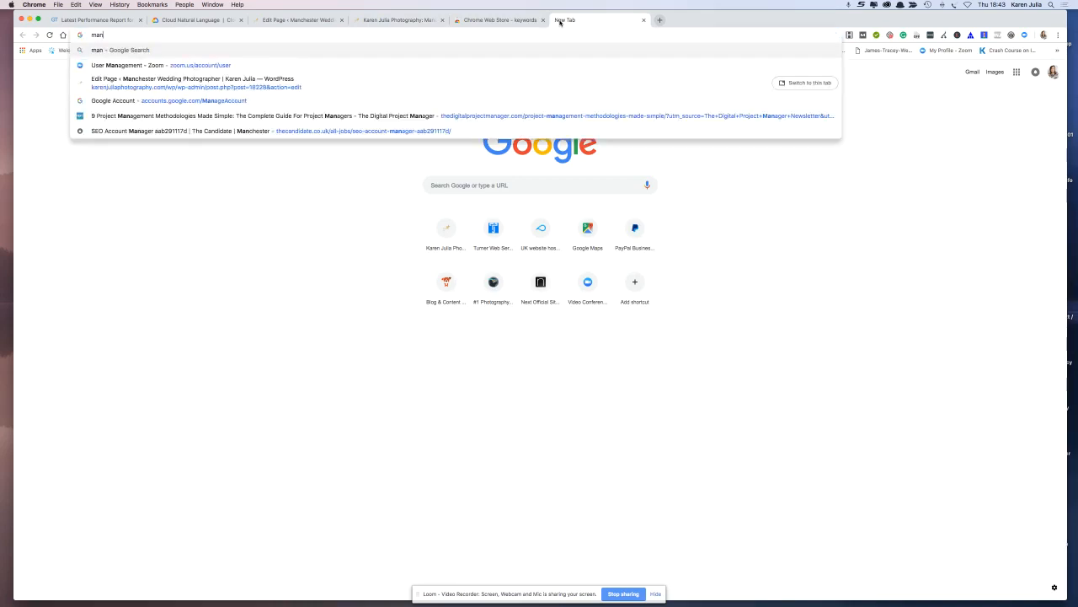
type("chester we")
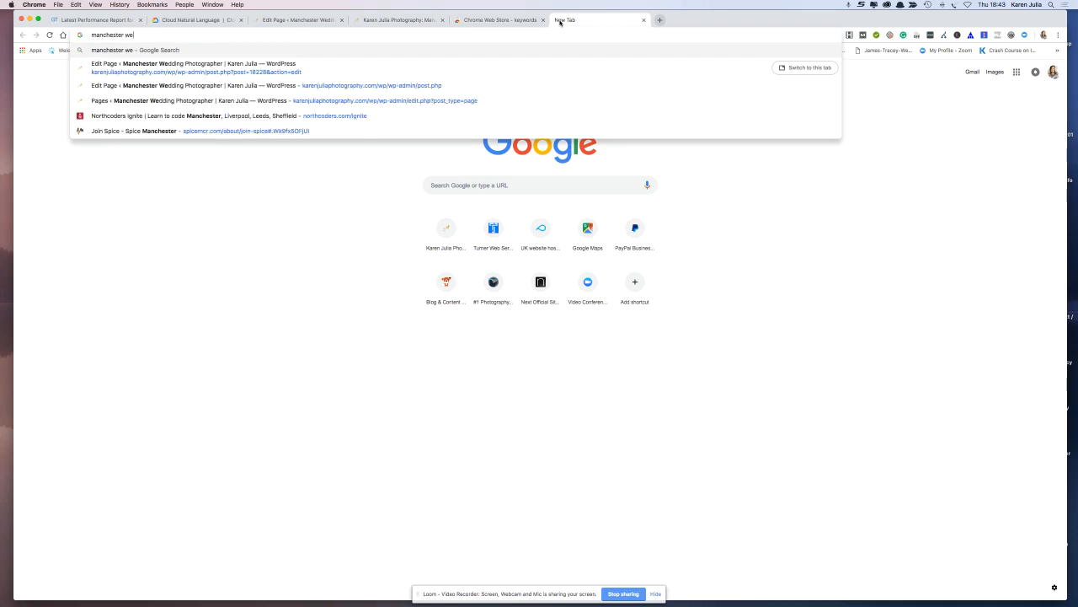
type("dding pho")
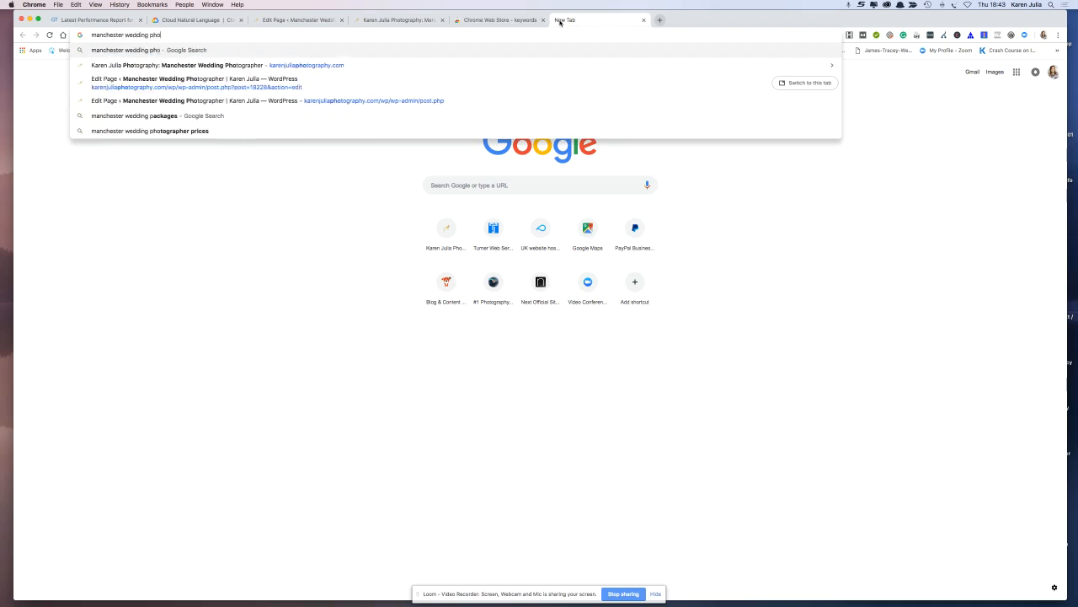
type("tograph")
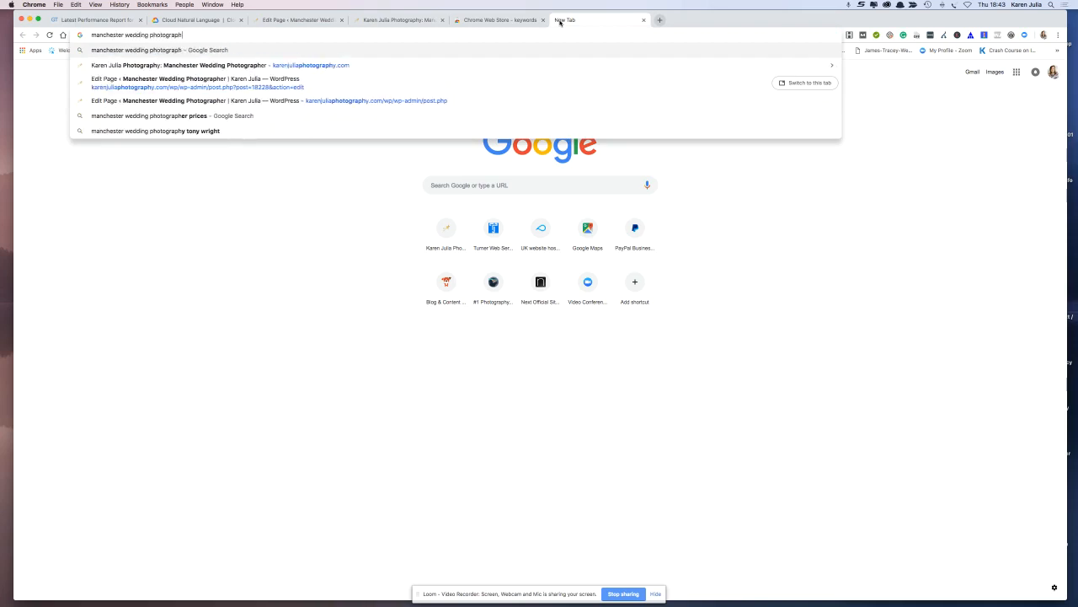
type("er")
key("Return")
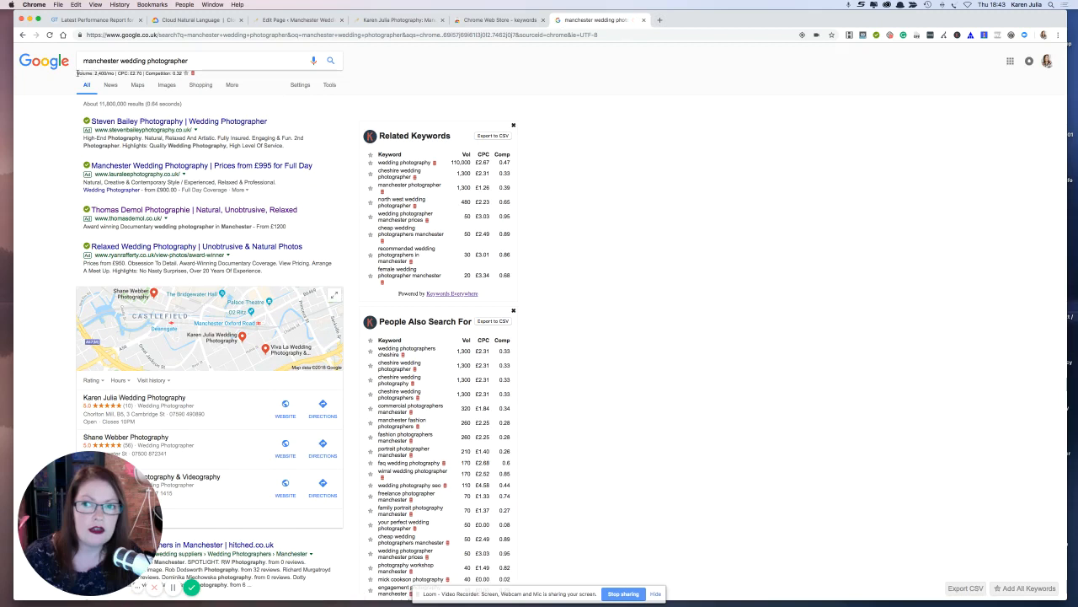
Examine the monthly search volume, CPC and competition figures given for the searched phrase.
left_click_drag(76, 74, 123, 74)
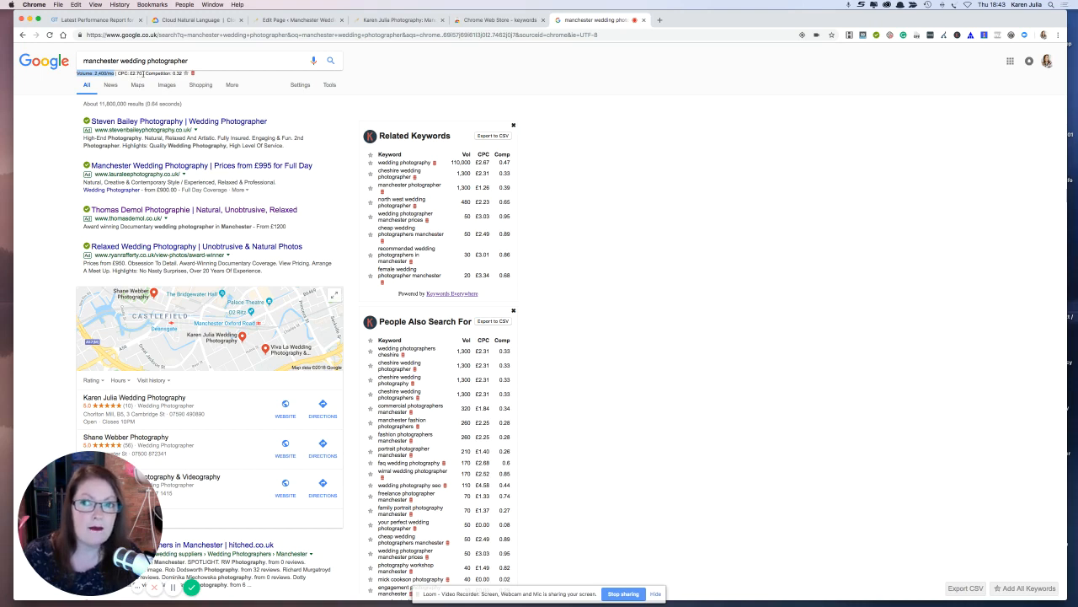
left_click_drag(145, 74, 180, 73)
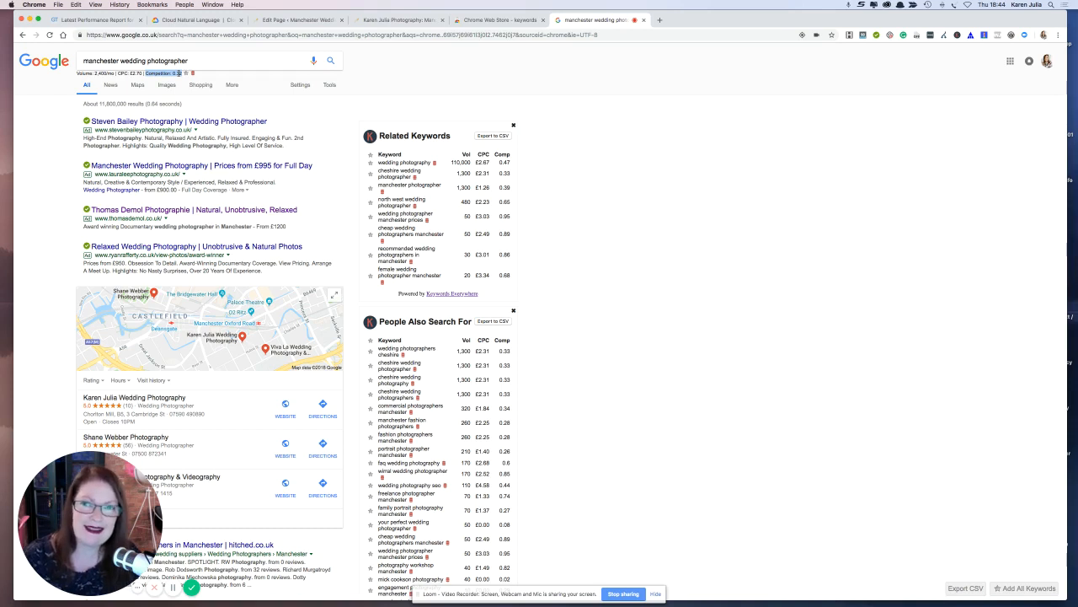
left_click(173, 73)
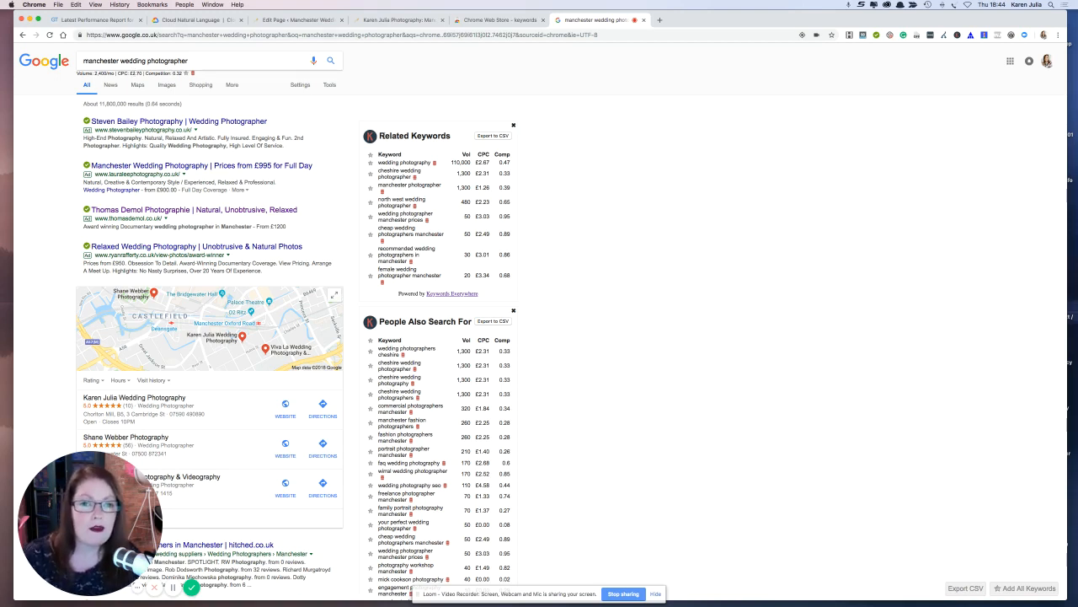
Examine the Related Keywords list with each keyword's volume, CPC and competition at an enlarged view.
left_click_drag(379, 136, 452, 138)
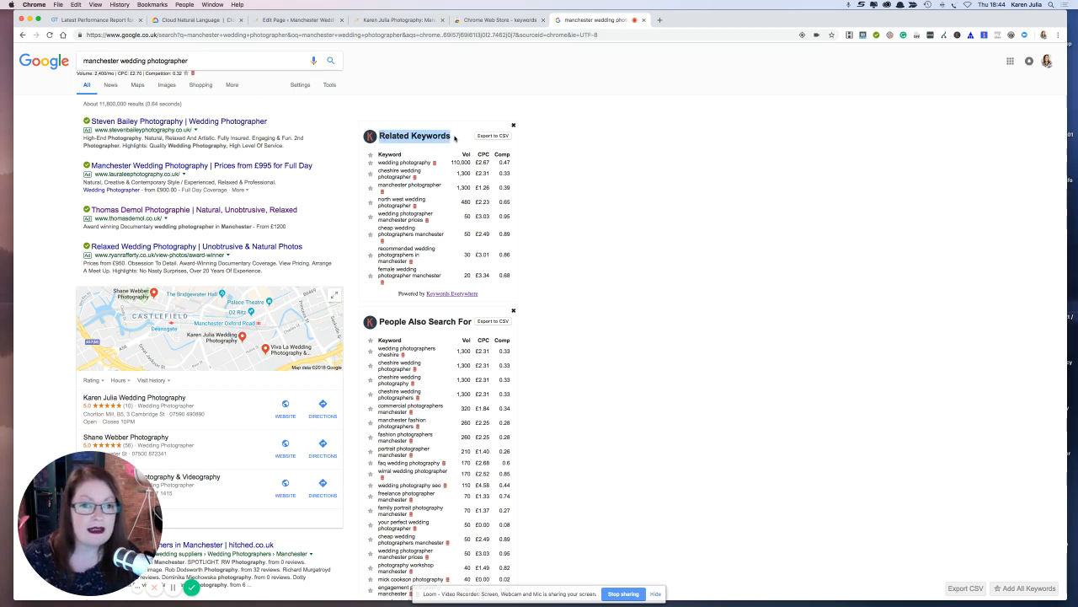
scroll(383, 187, "up", 5)
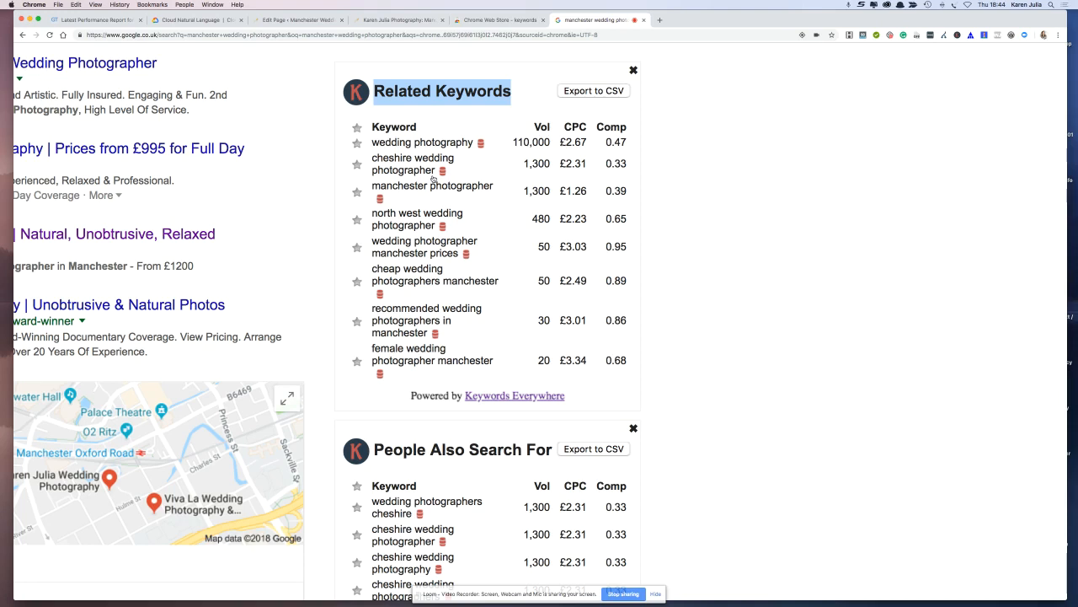
scroll(433, 179, "down", 1)
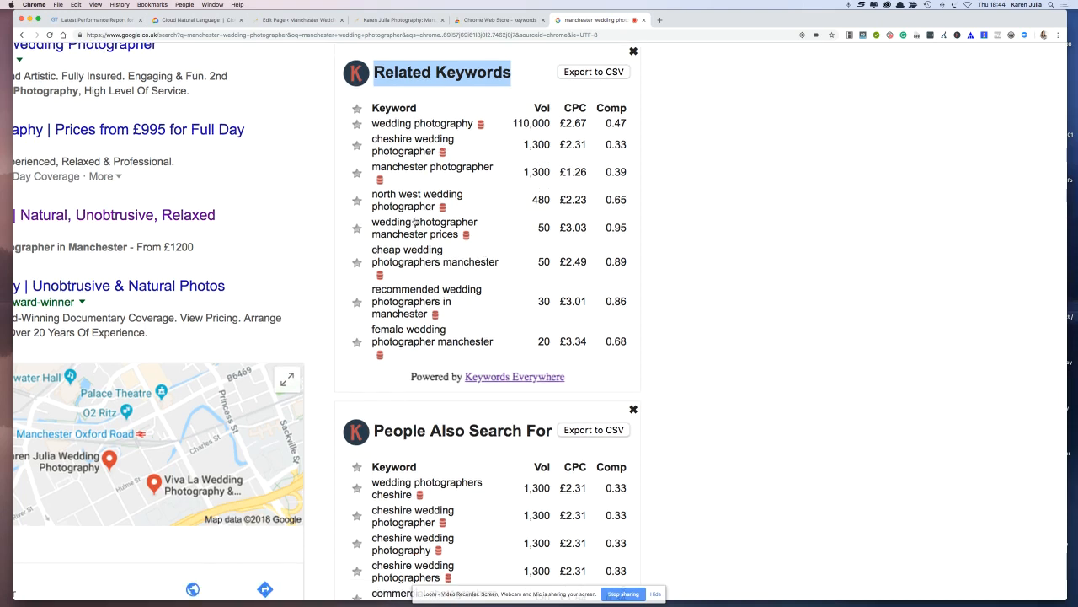
scroll(415, 223, "down", 1)
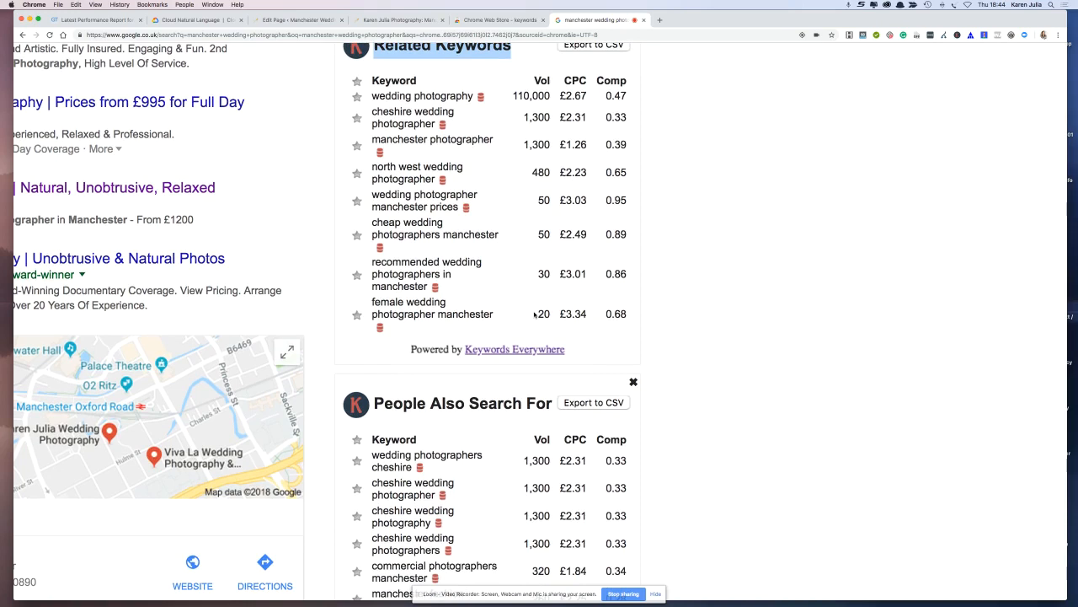
Review the whole People Also Search For keyword list and its volume, CPC and competition columns.
scroll(504, 323, "down", 10)
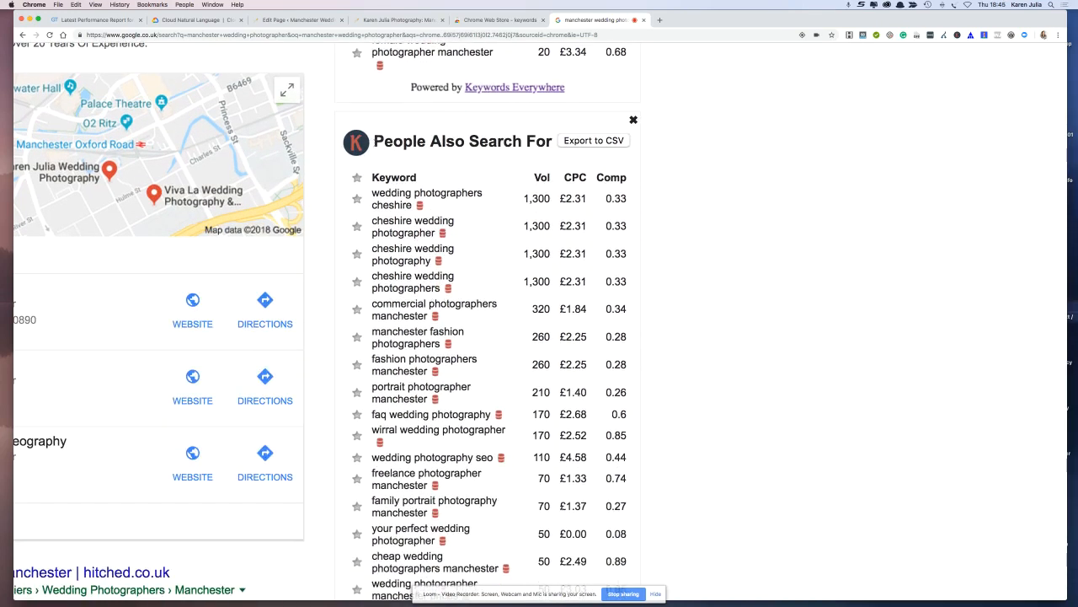
left_click_drag(372, 141, 460, 166)
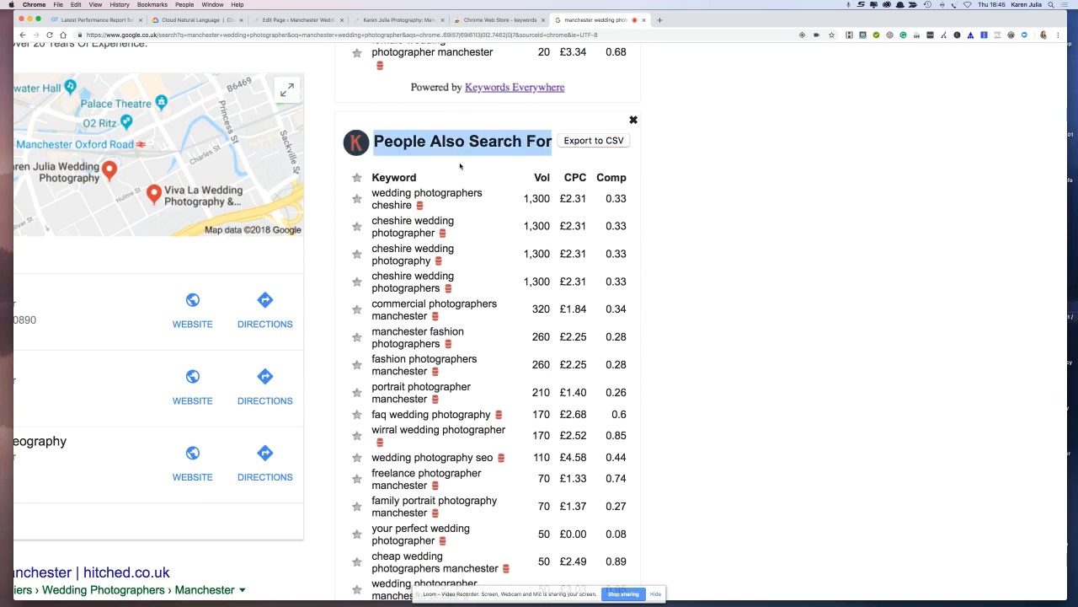
left_click(480, 168)
scroll(440, 207, "down", 1)
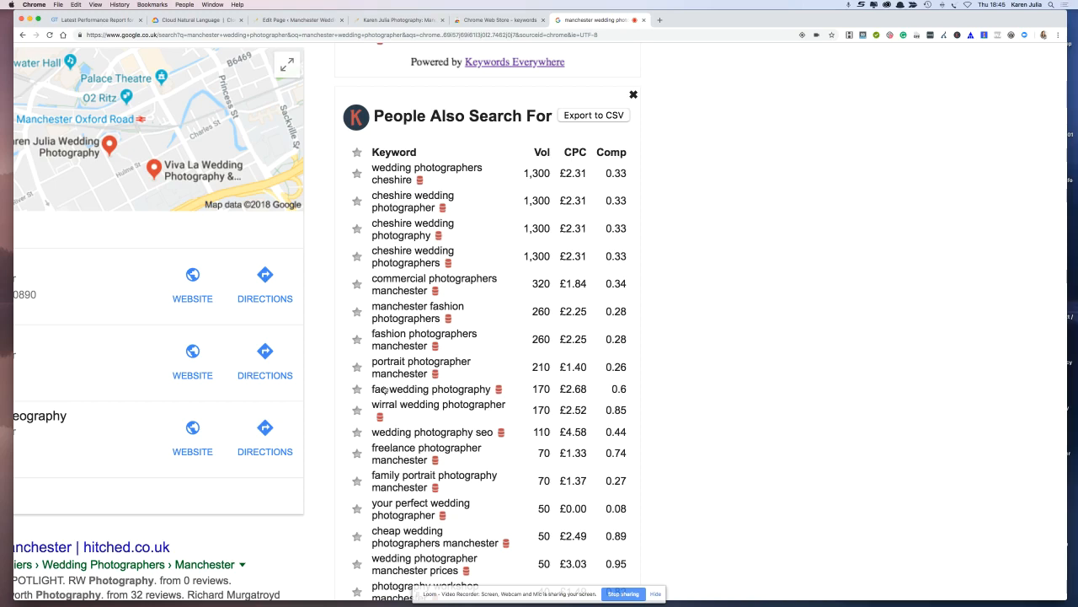
scroll(390, 510, "down", 3)
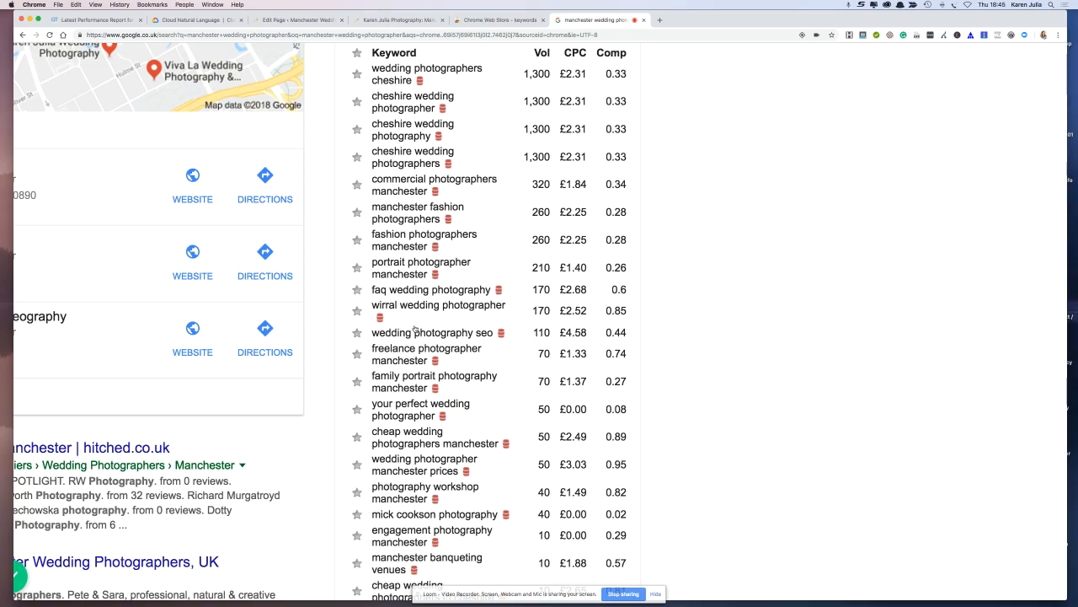
key("super+minus")
key("super+minus")
key("super+minus")
scroll(414, 329, "down", 3)
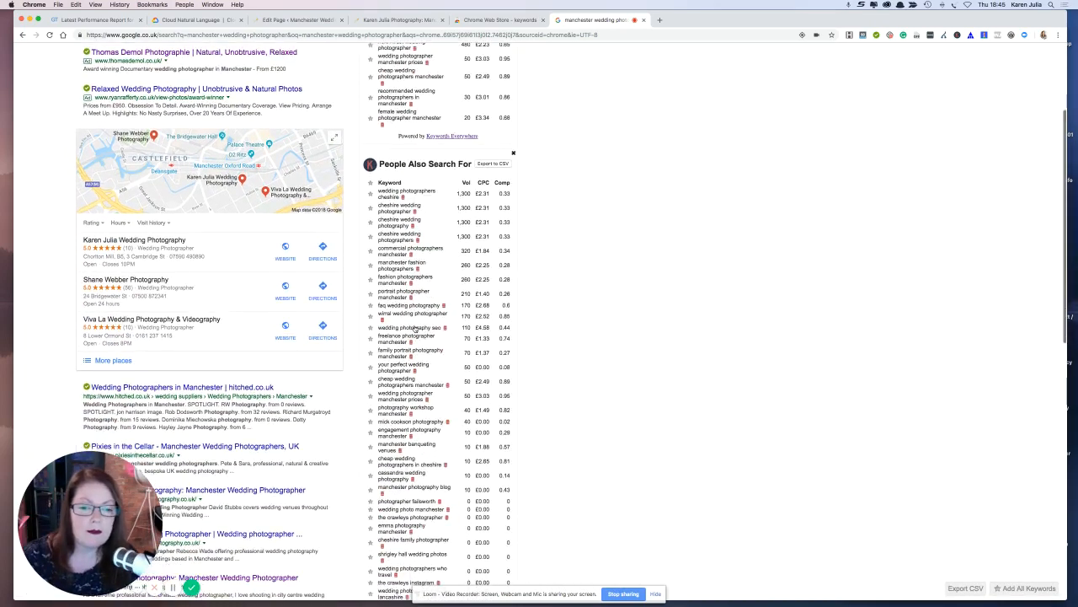
scroll(415, 329, "down", 5)
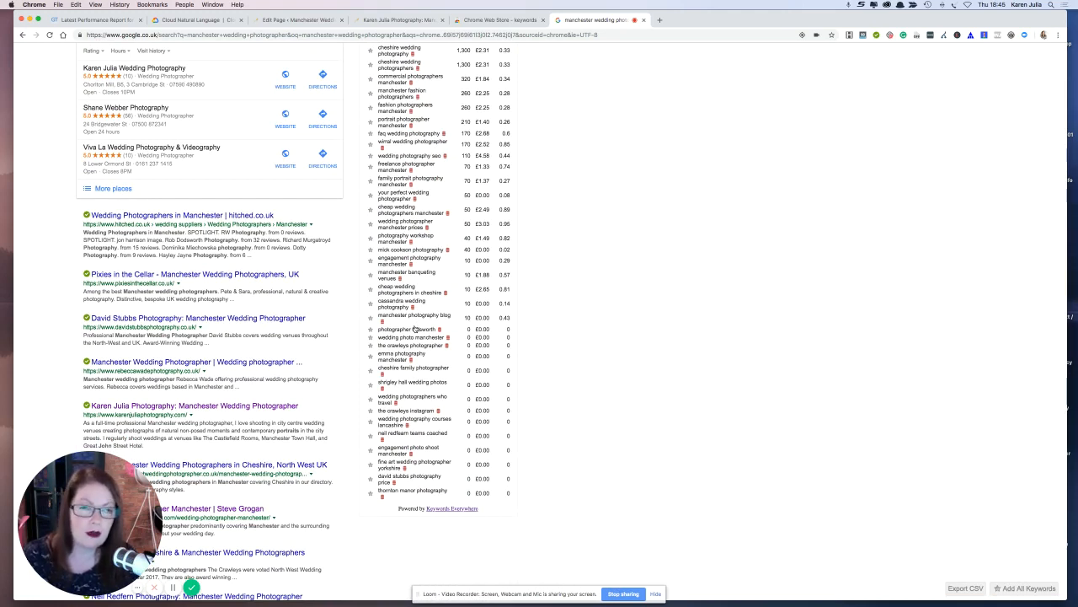
scroll(415, 329, "up", 5)
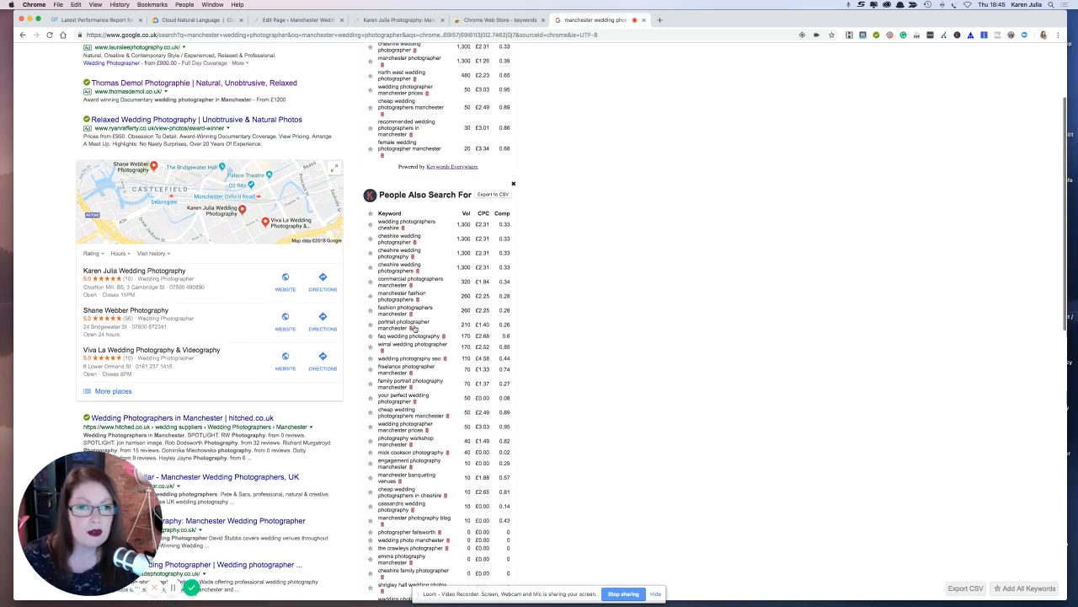
scroll(415, 329, "up", 4)
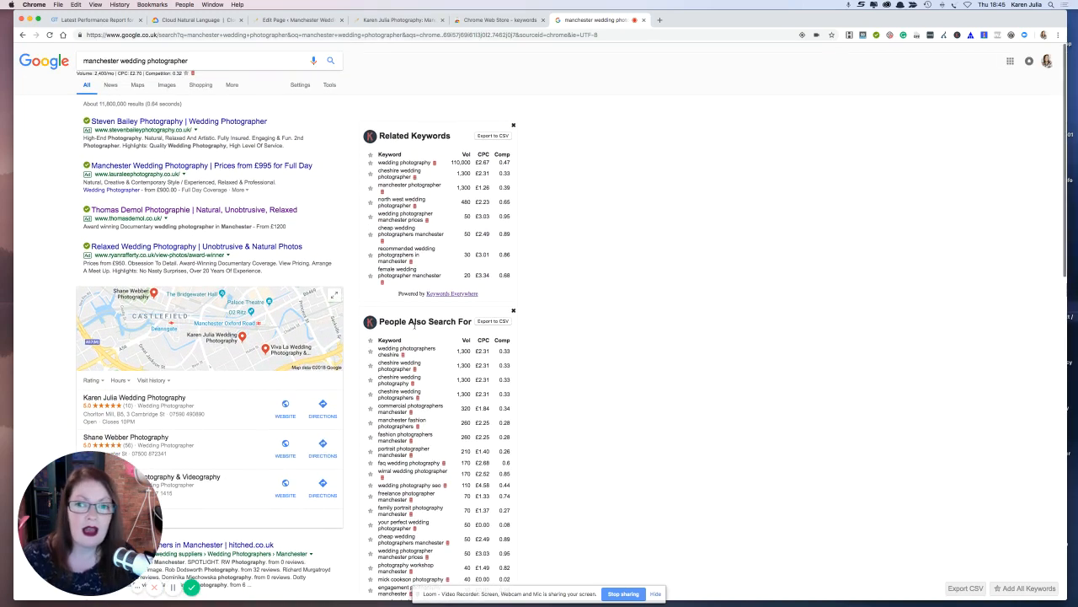